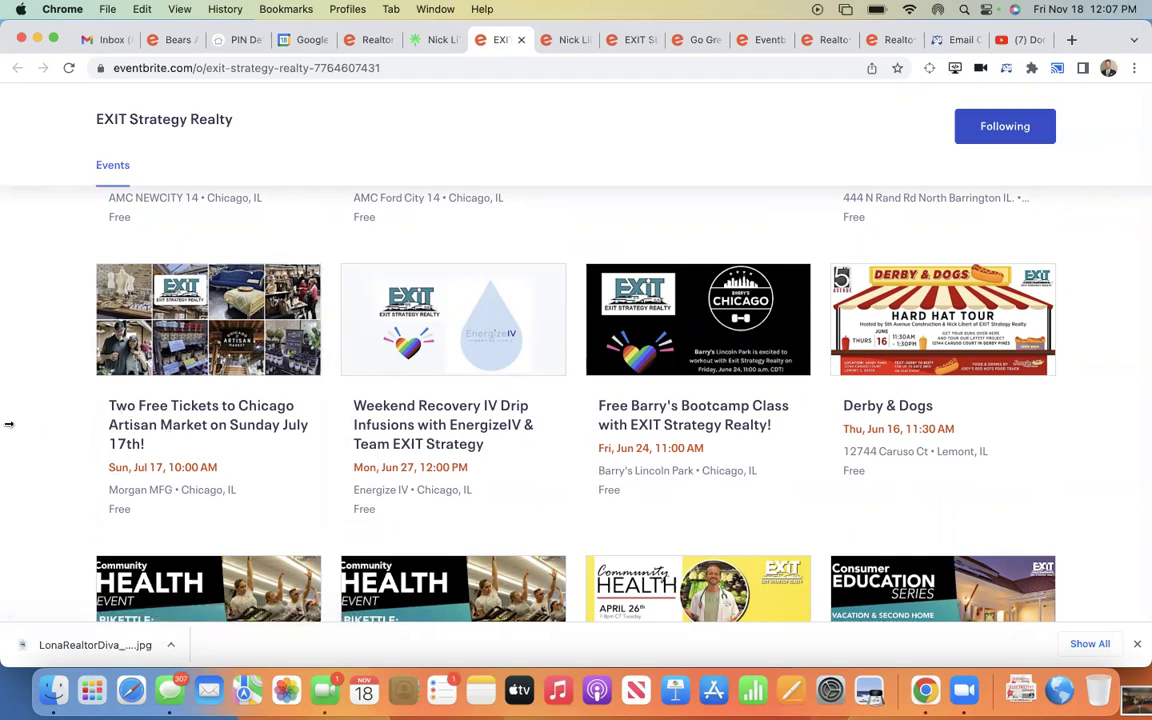
scroll(8, 424, up, 3)
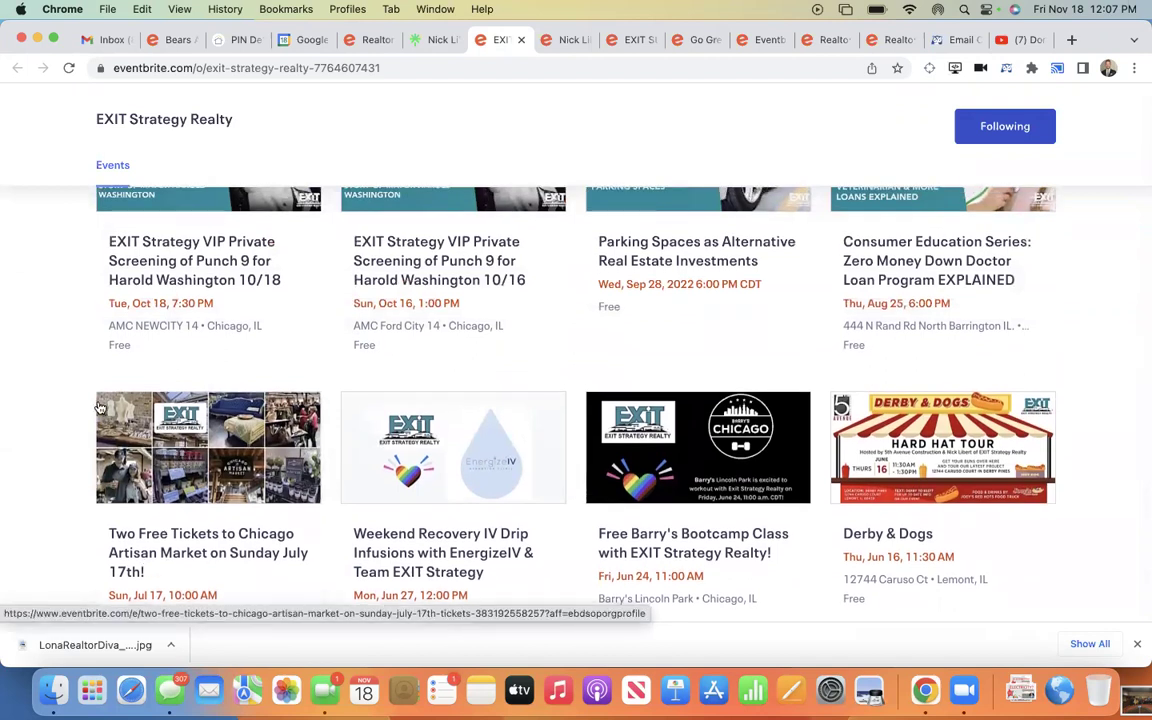
scroll(52, 356, up, 2)
scroll(53, 424, up, 10)
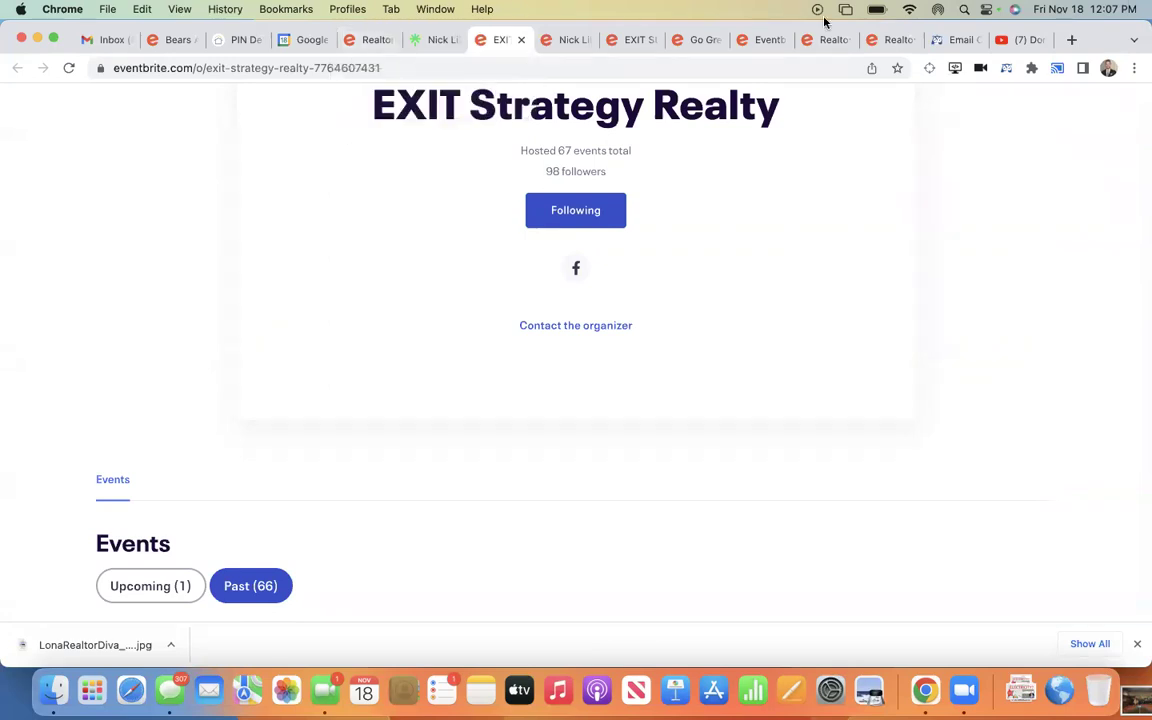
- Switch to Wise Agent and open the category manager from the Contact List
click(950, 39)
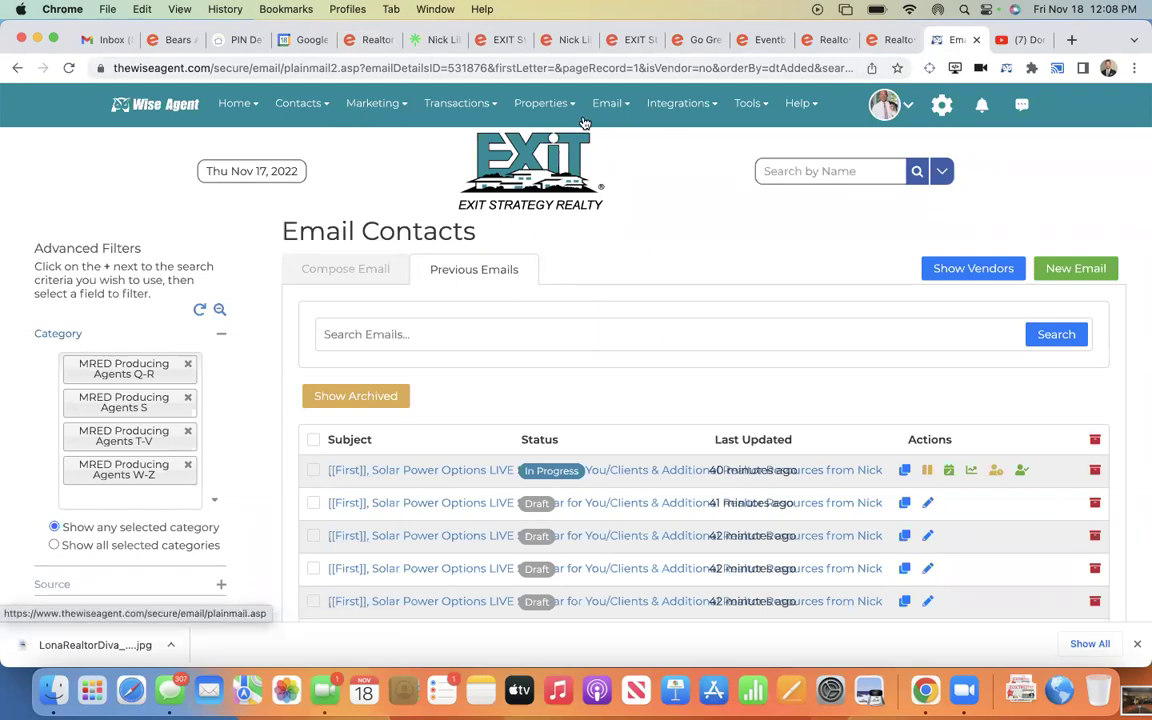
mouse_move(312, 105)
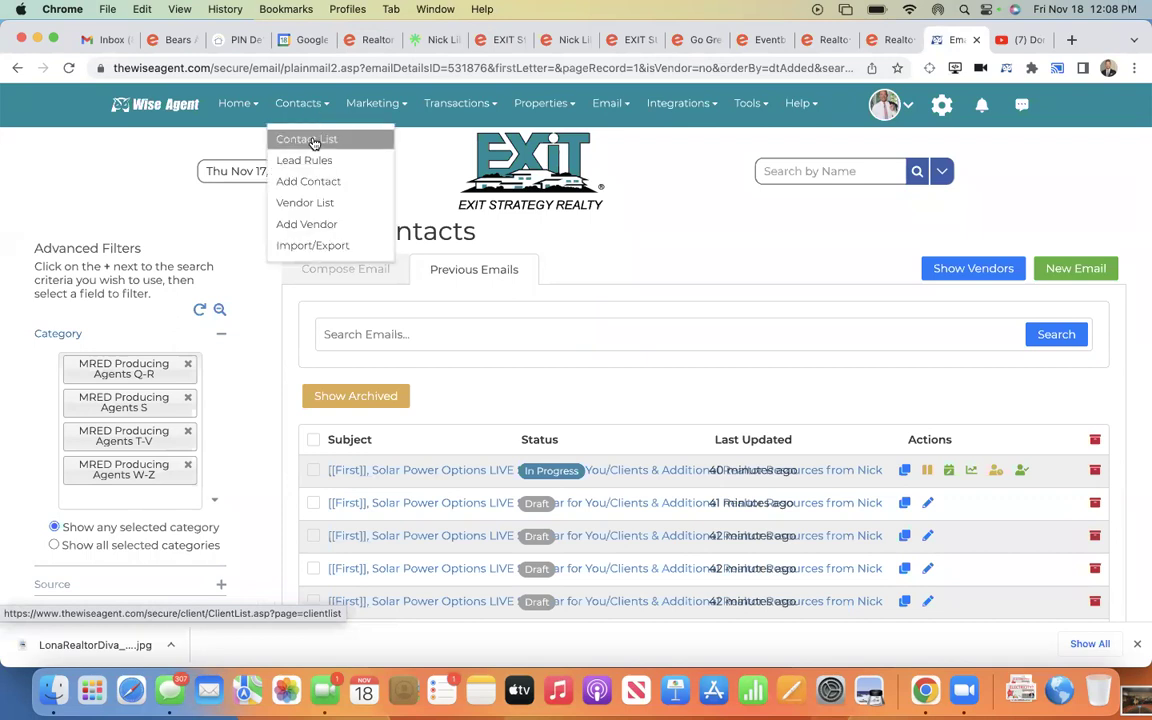
click(314, 139)
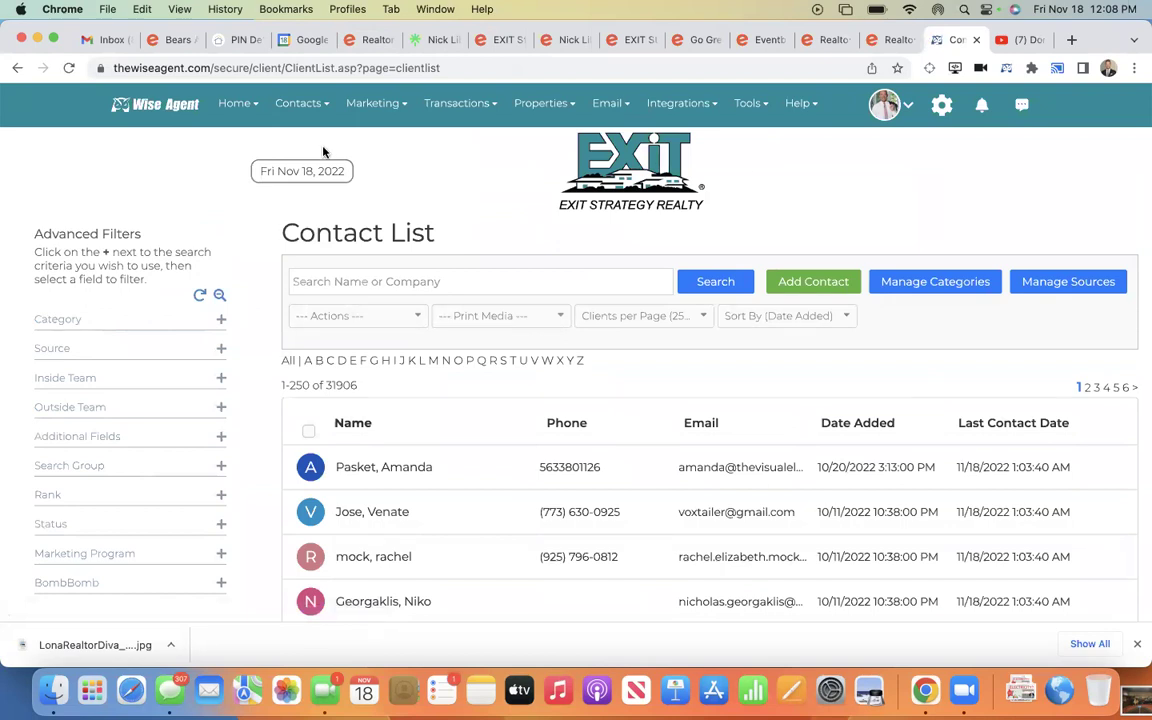
click(911, 290)
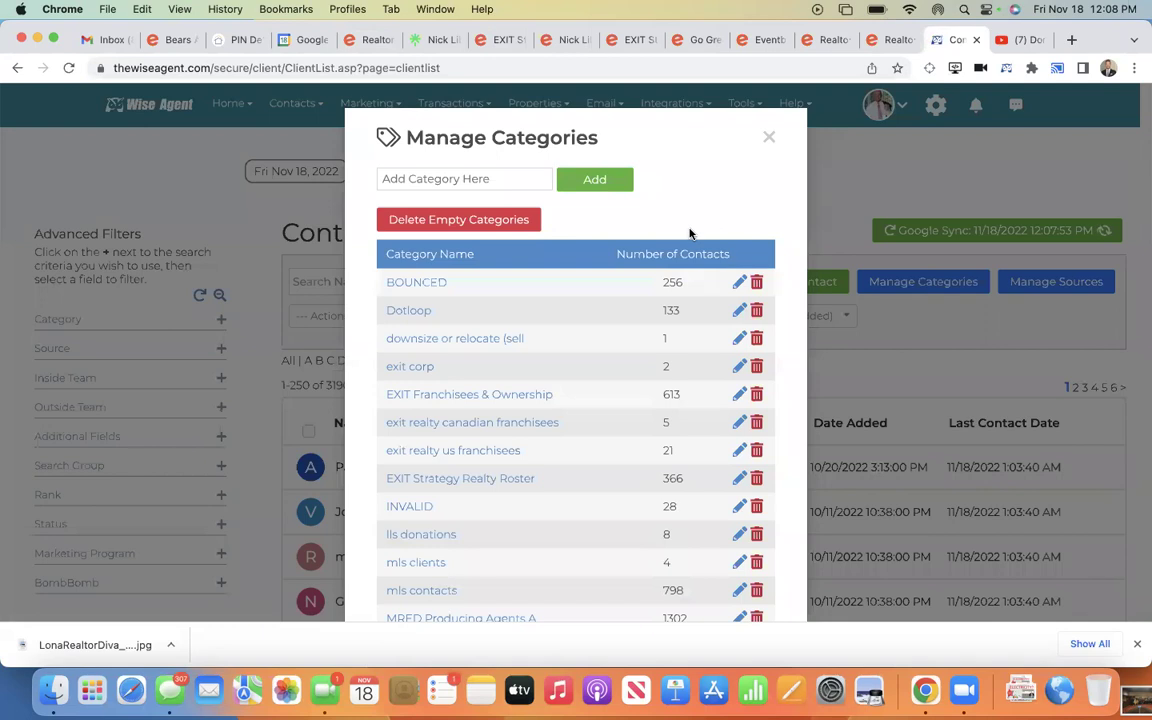
- Examine the contact categories and their contact counts, from the MRED Producing Agents groups to past clients, vendors and VIPs, and close the category manager
scroll(690, 233, down, 10)
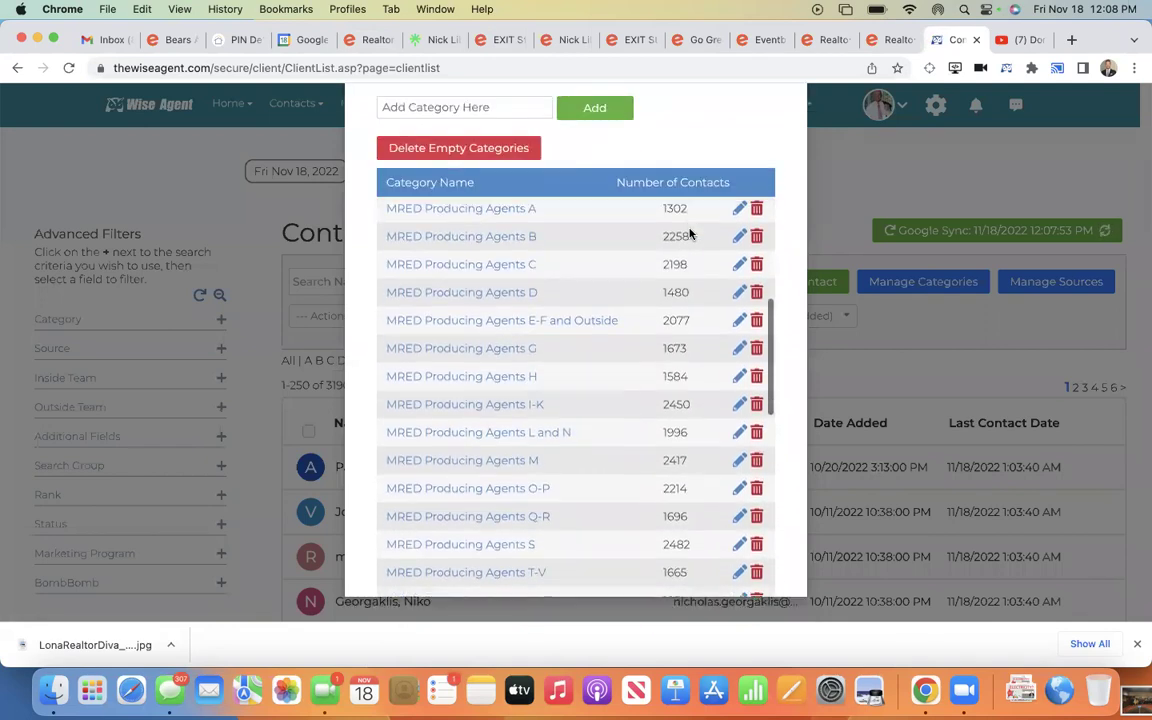
scroll(690, 233, down, 8)
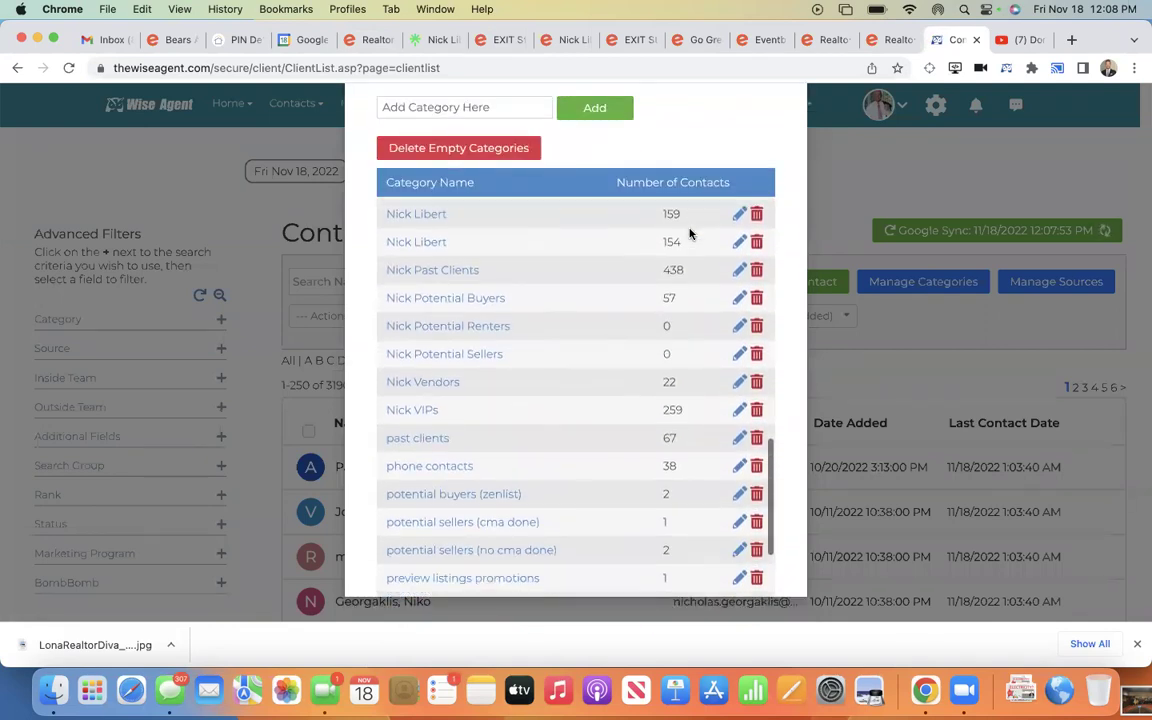
scroll(690, 233, up, 3)
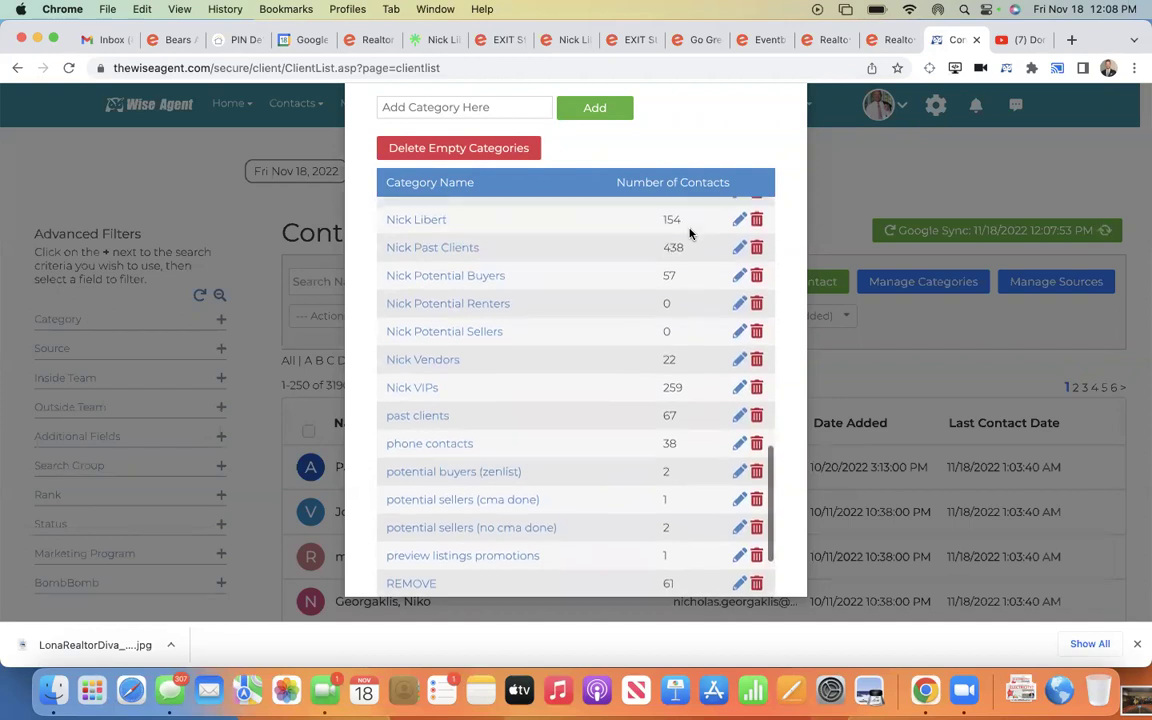
scroll(690, 233, up, 1)
scroll(690, 233, down, 1)
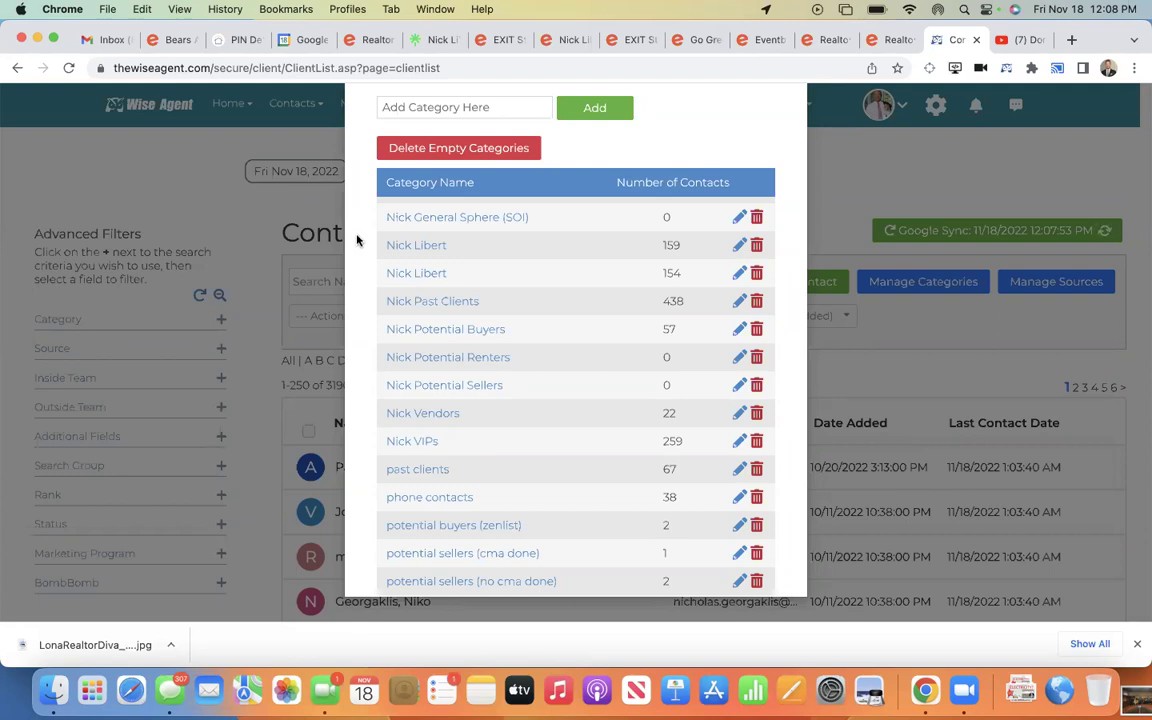
scroll(356, 225, down, 1)
scroll(376, 278, down, 1)
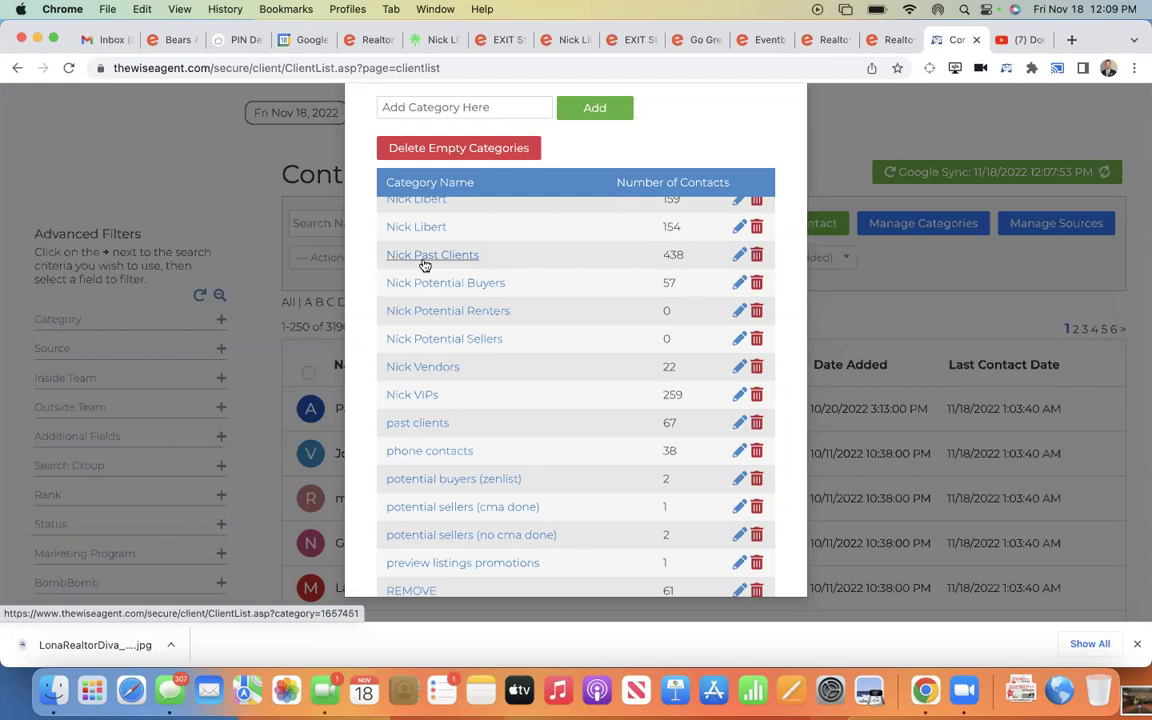
scroll(356, 275, down, 2)
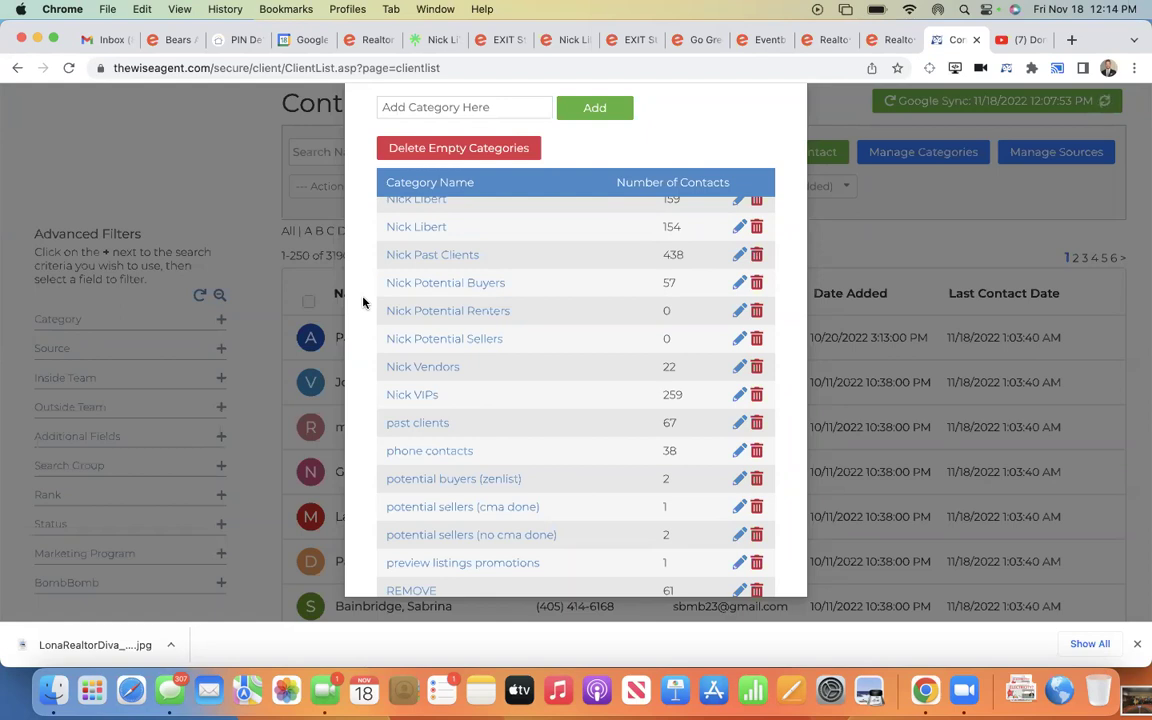
scroll(362, 314, down, 1)
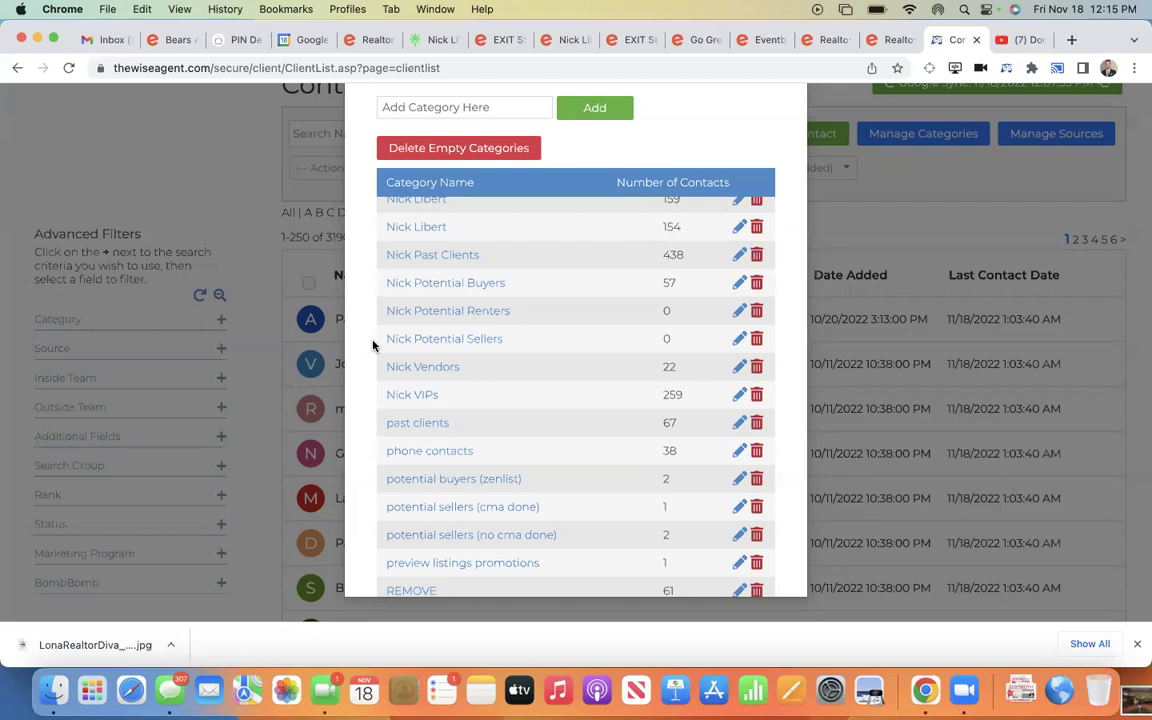
scroll(372, 345, down, 1)
scroll(381, 365, down, 1)
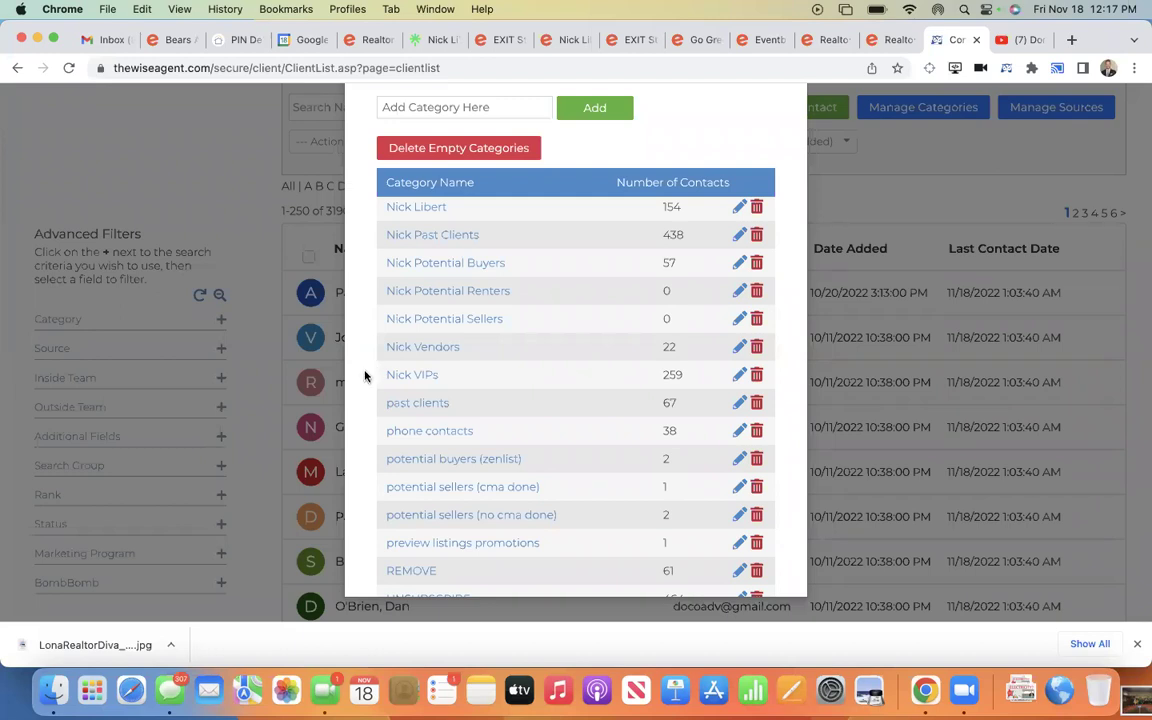
scroll(365, 376, up, 2)
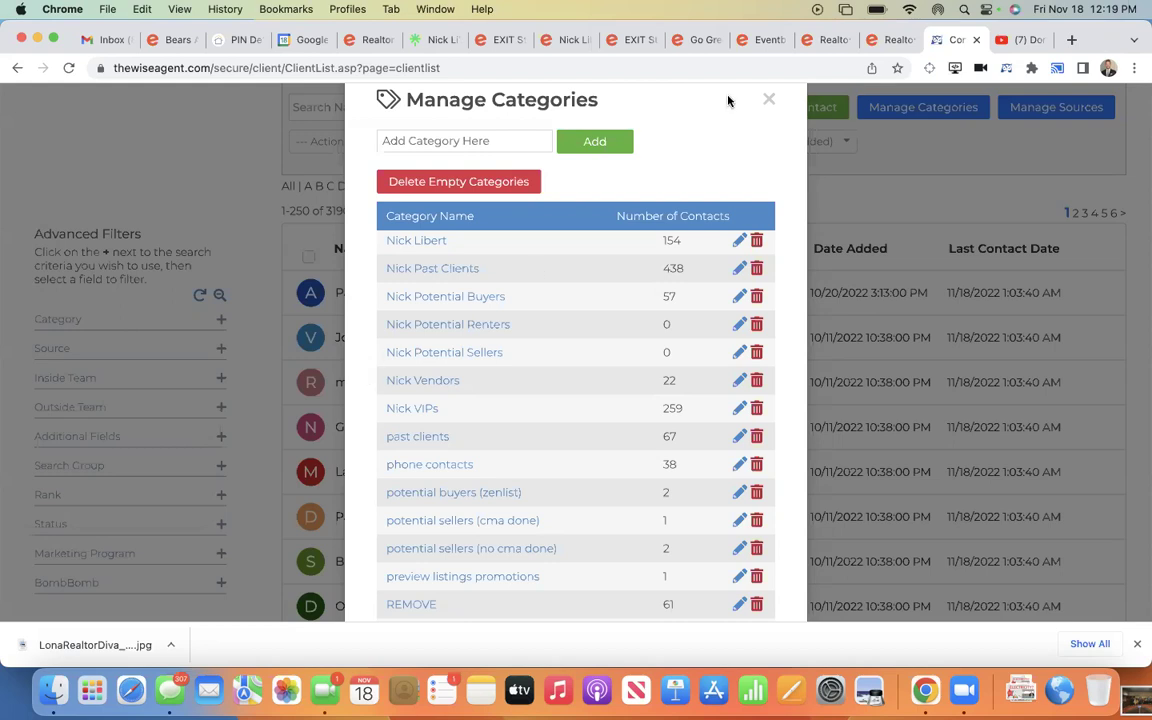
click(770, 101)
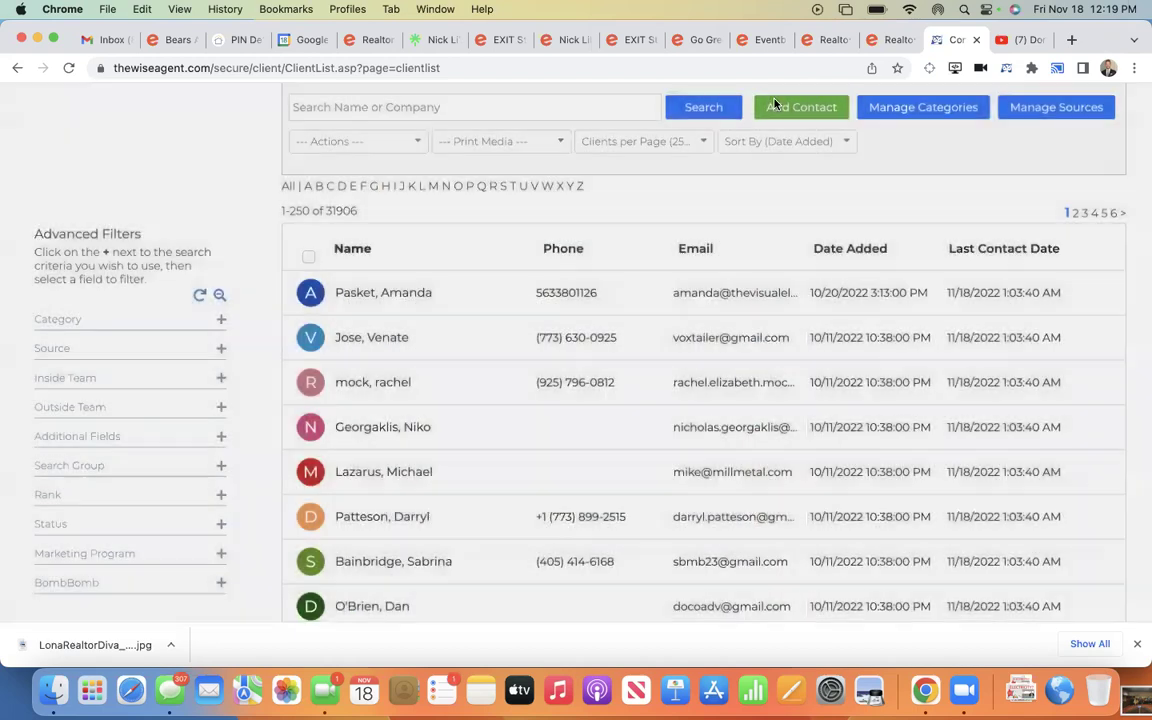
scroll(104, 144, up, 4)
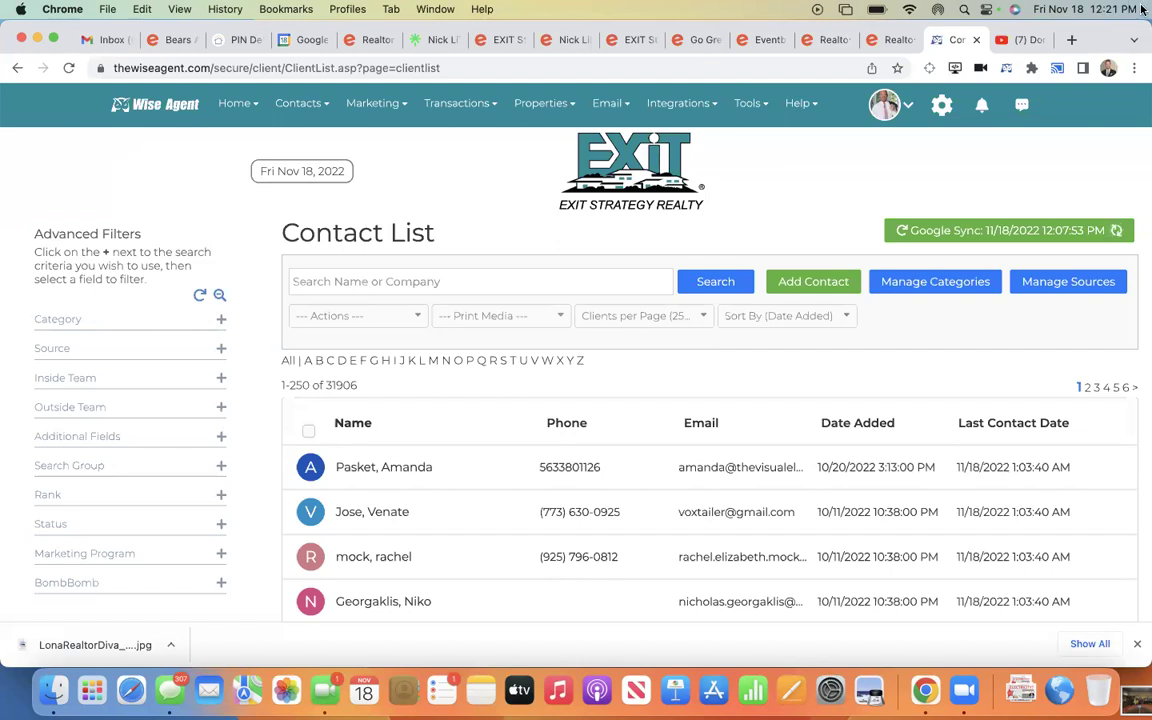
- Open a new browser tab and enter bit.ly as the start of the web address
click(1070, 40)
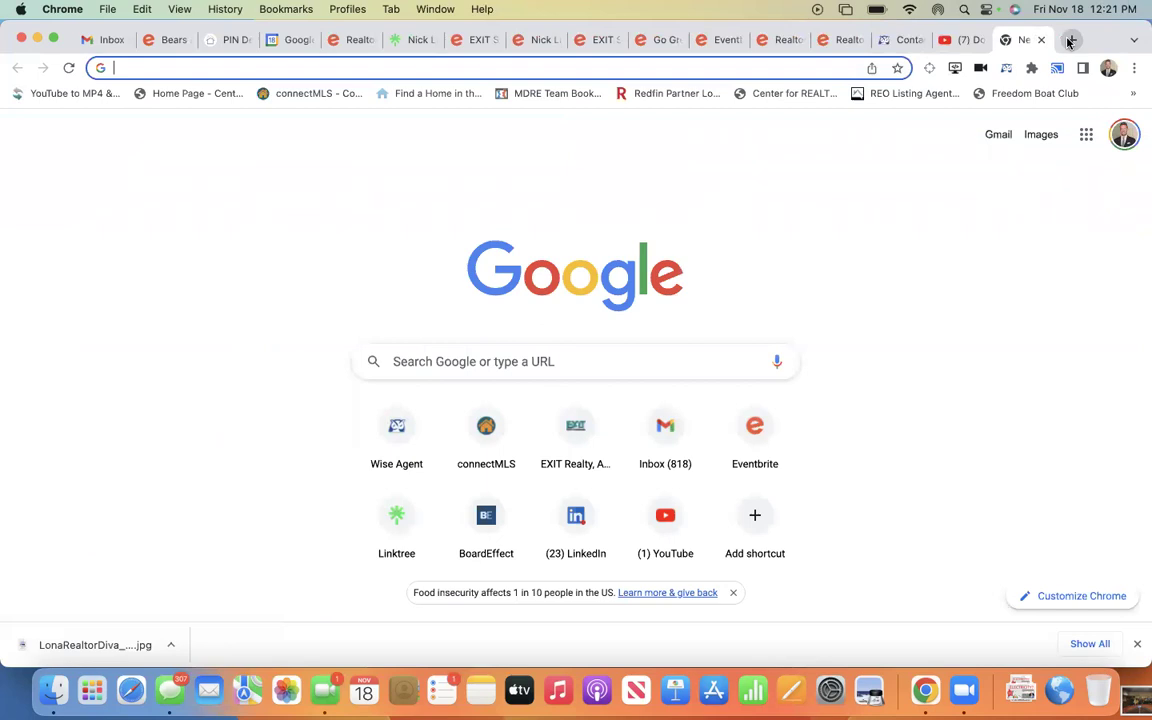
text(bit.l)
key(BackSpace)
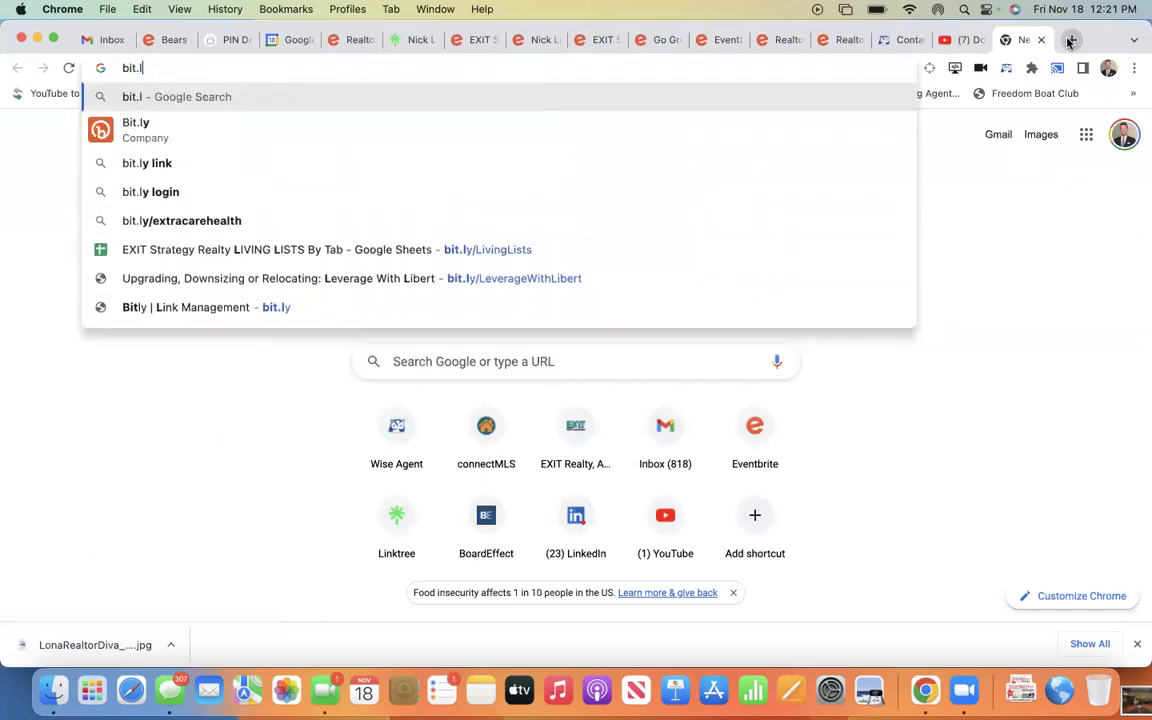
text(y.)
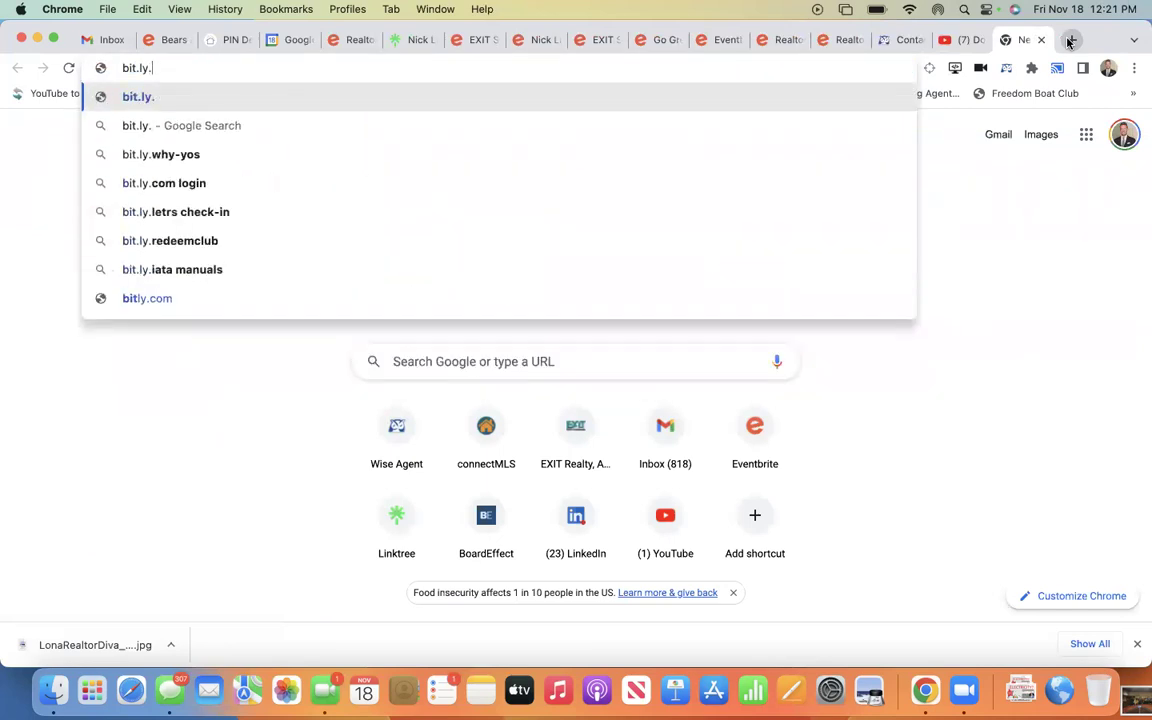
text(Living)
key(BackSpace)
key(BackSpace)
key(BackSpace)
key(BackSpace)
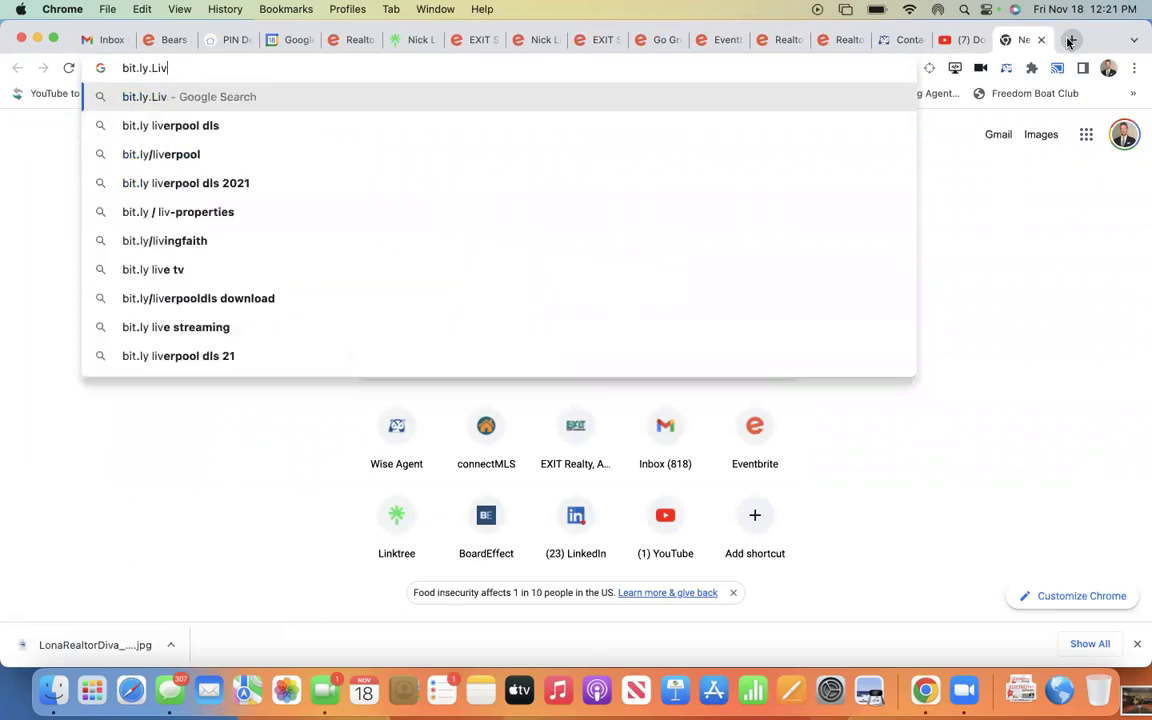
key(BackSpace)
text(eve)
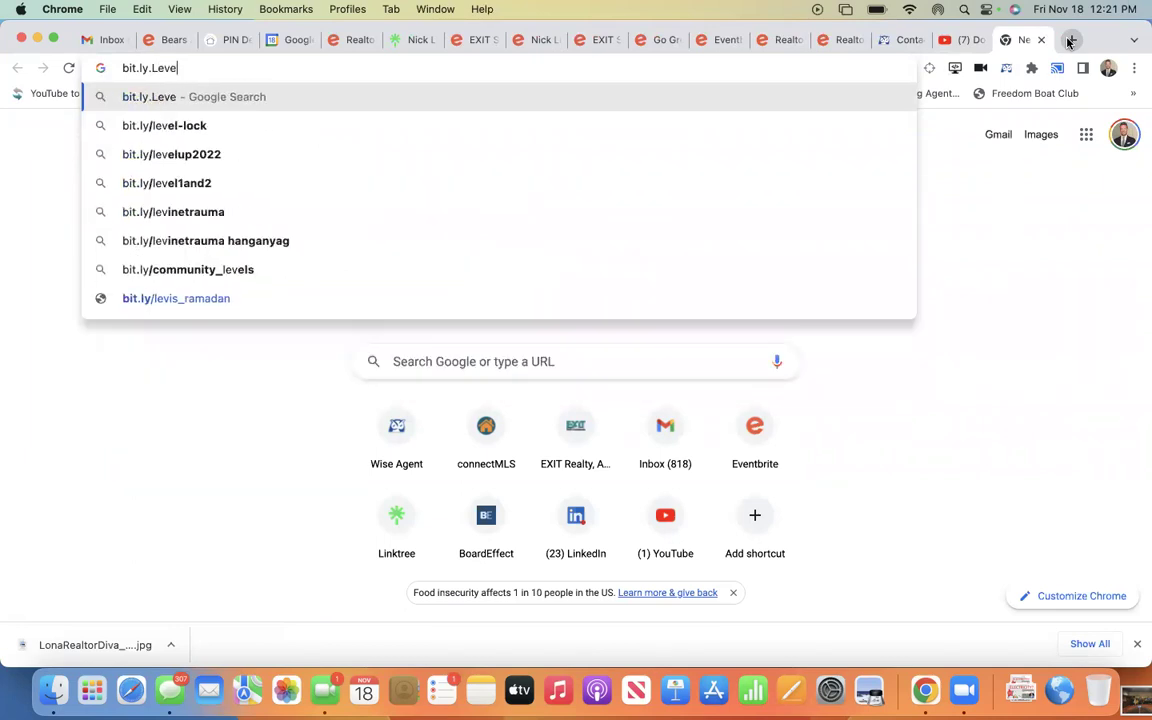
text(rageWithLibert)
key(BackSpace)
key(BackSpace)
key(BackSpace)
key(BackSpace)
key(BackSpace)
key(BackSpace)
key(BackSpace)
key(BackSpace)
key(BackSpace)
key(BackSpace)
key(BackSpace)
key(BackSpace)
key(BackSpace)
key(BackSpace)
key(BackSpace)
key(BackSpace)
key(BackSpace)
key(BackSpace)
key(BackSpace)
- Complete the short link with /Lever, open the suggested "Upgrading, Downsizing or Relocating" landing page, and review its introduction, video and contact form
text(/Lever)
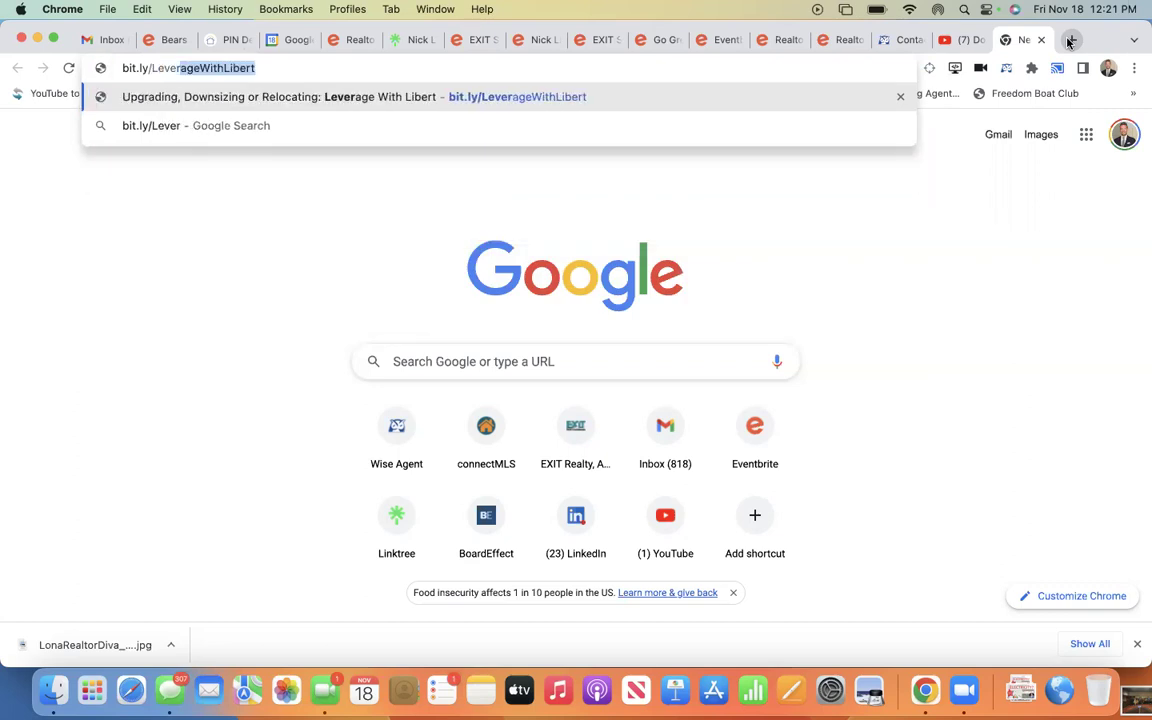
click(495, 95)
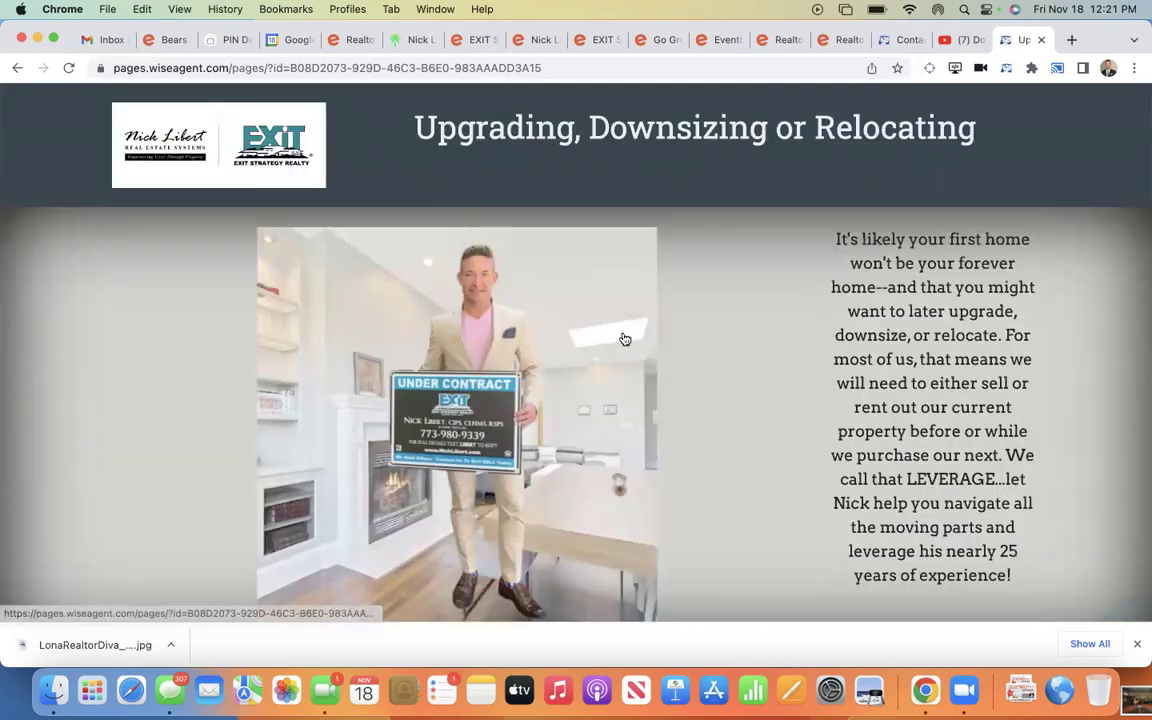
scroll(774, 355, down, 5)
scroll(774, 355, down, 14)
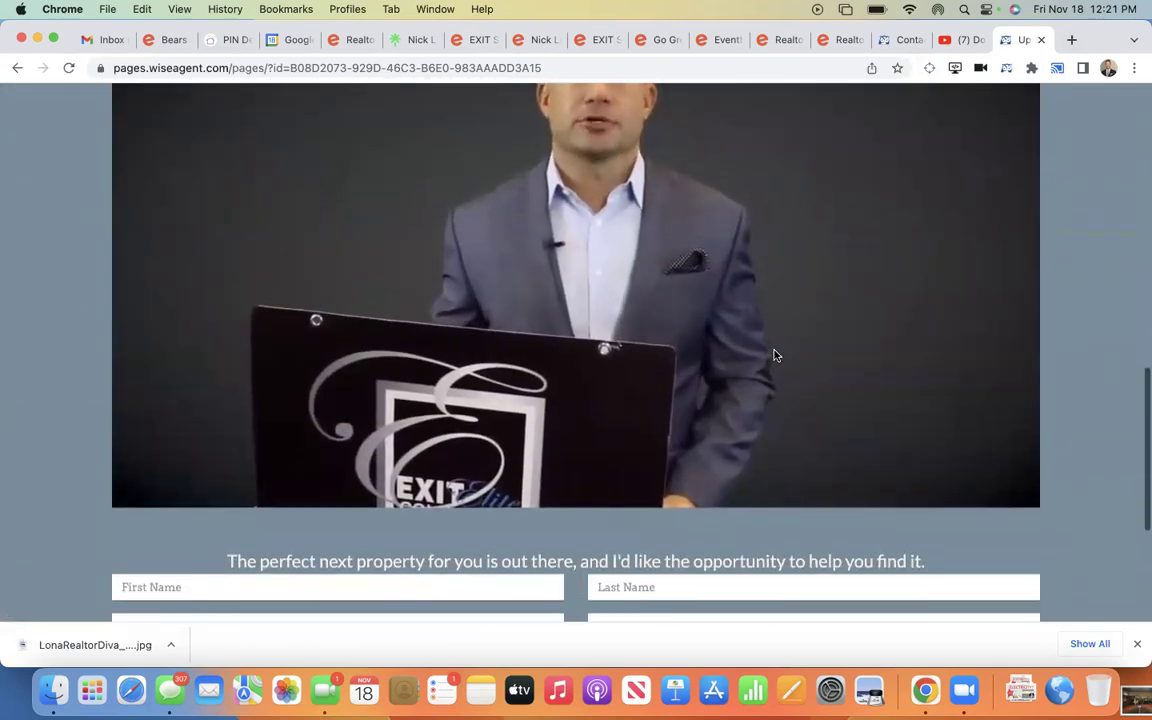
scroll(774, 355, up, 3)
scroll(774, 355, up, 6)
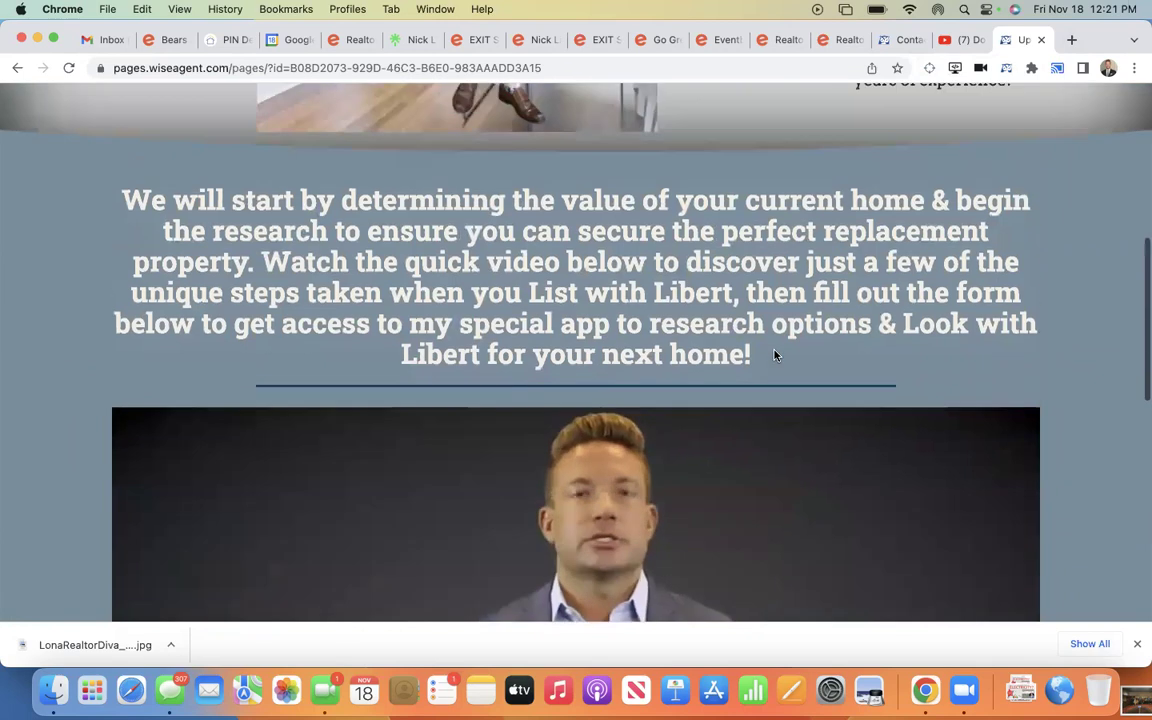
scroll(774, 349, up, 1)
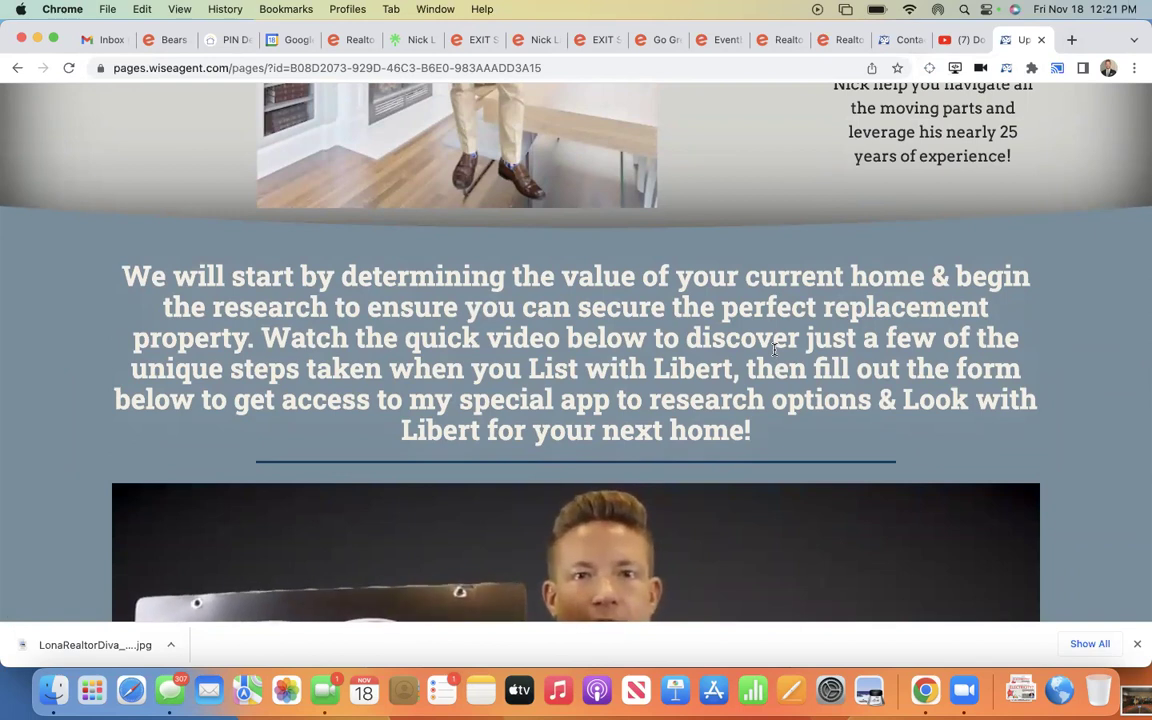
scroll(774, 352, up, 3)
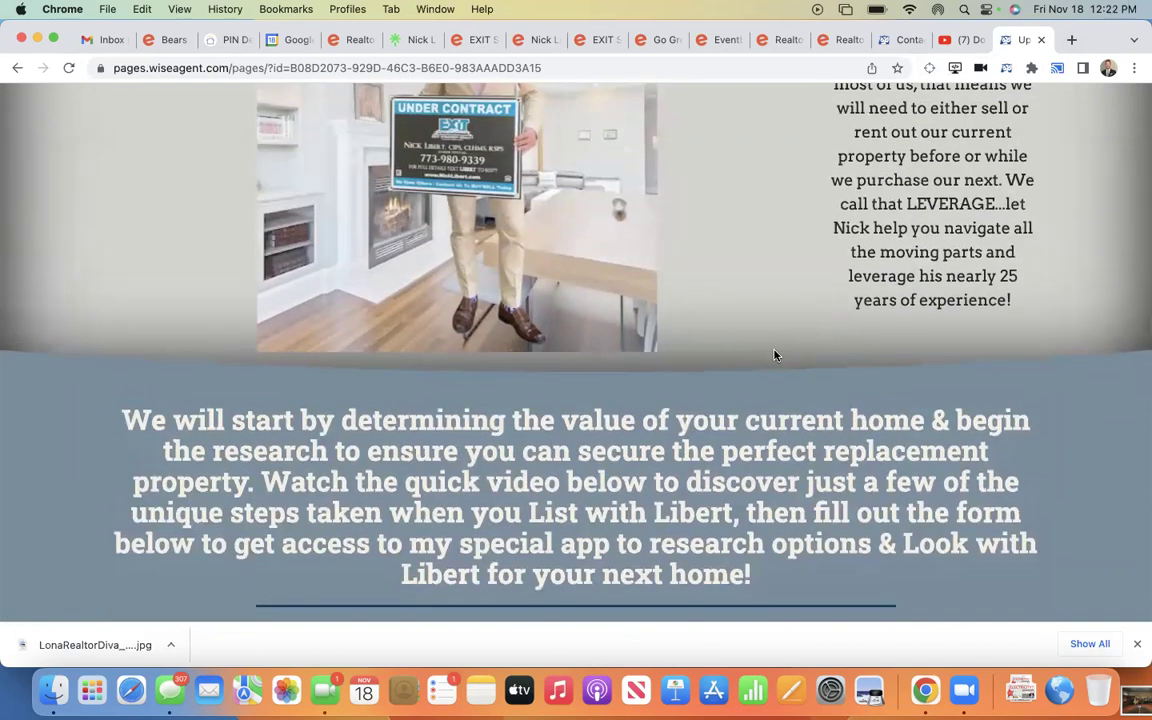